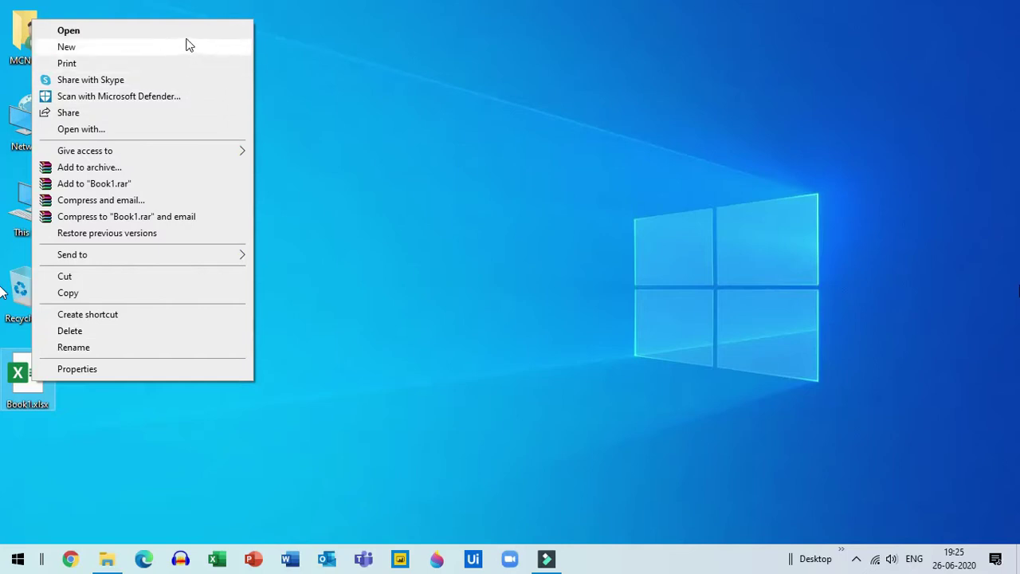
Open Book1.xlsx from the desktop and select the User ID values in B2:B22.
click(187, 38)
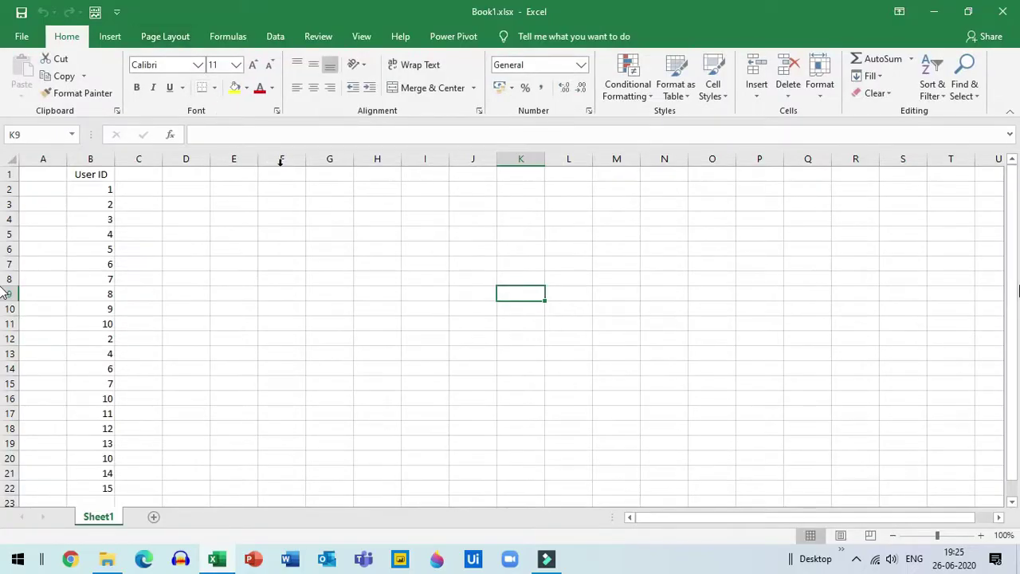
click(342, 194)
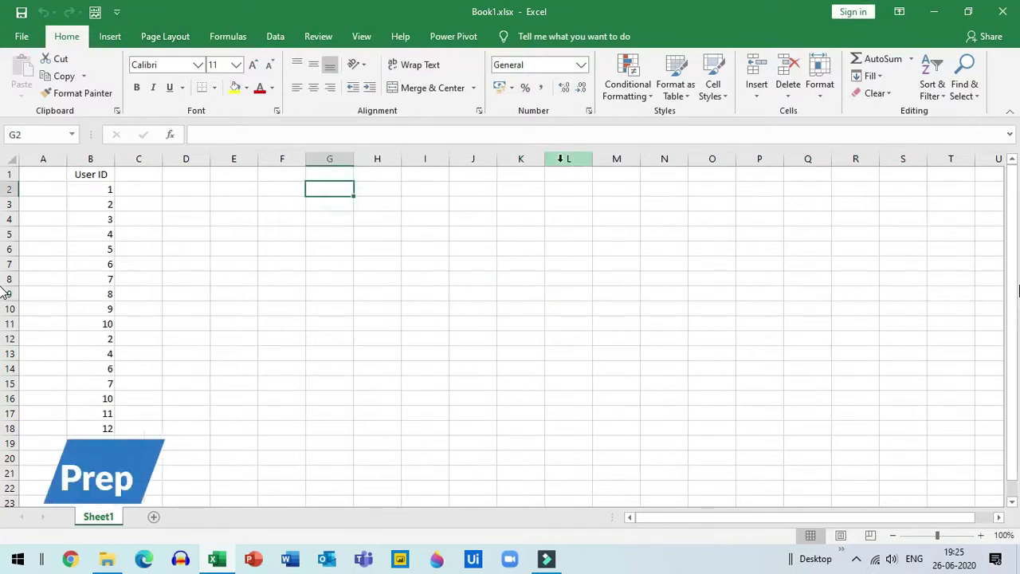
key(Left)
key(Left)
key(Left)
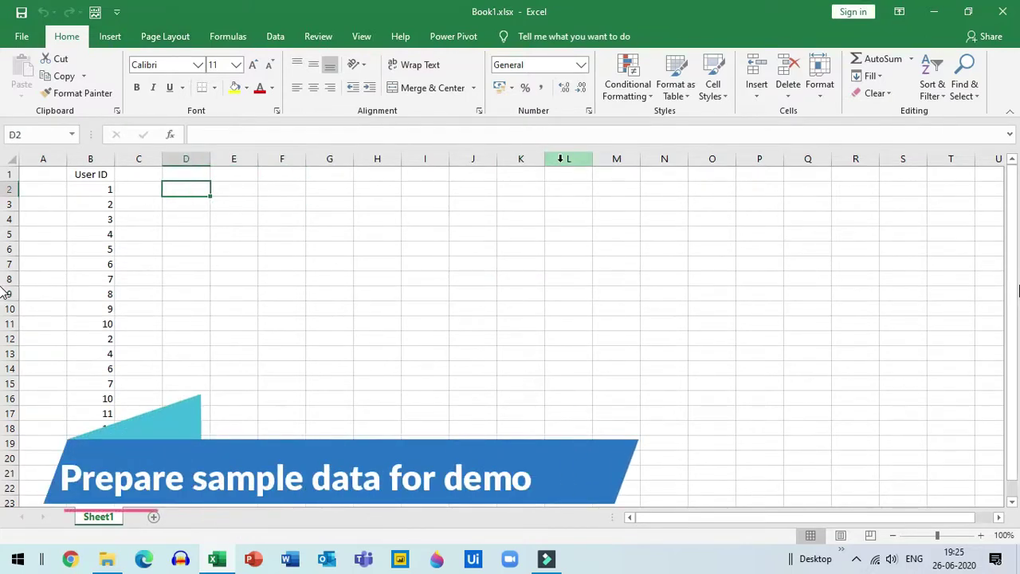
key(Left)
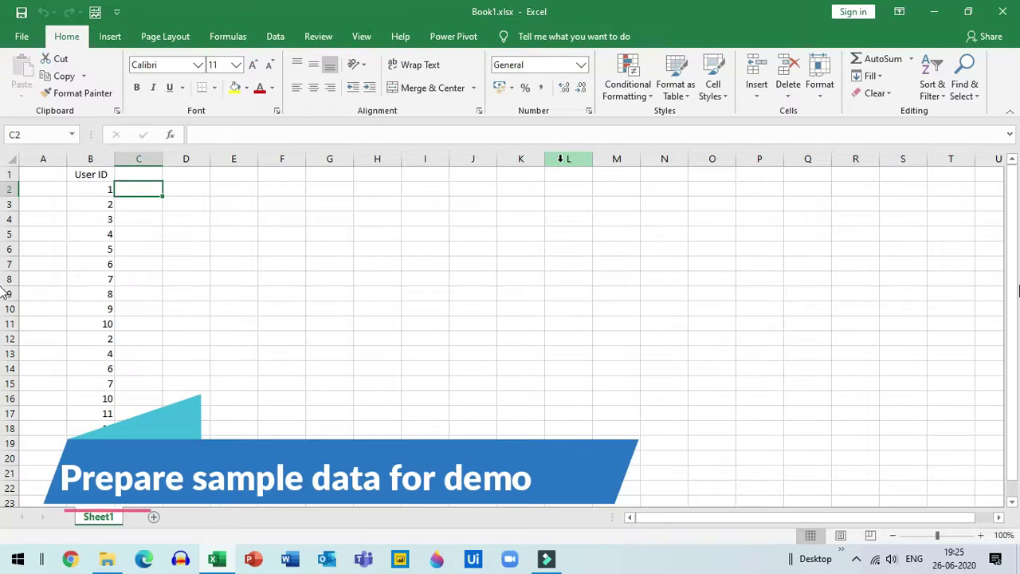
key(Left)
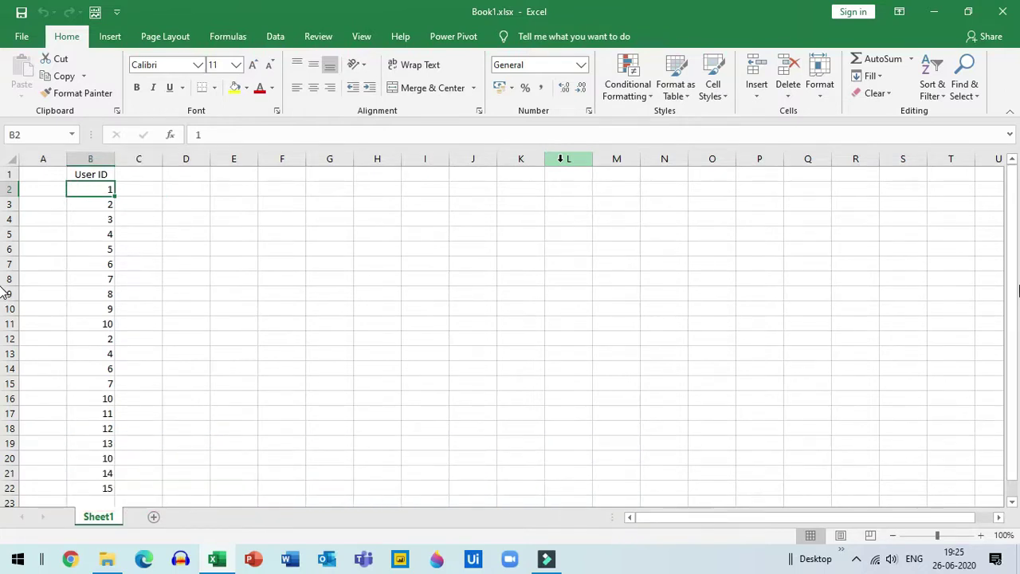
key(ctrl+shift+Down)
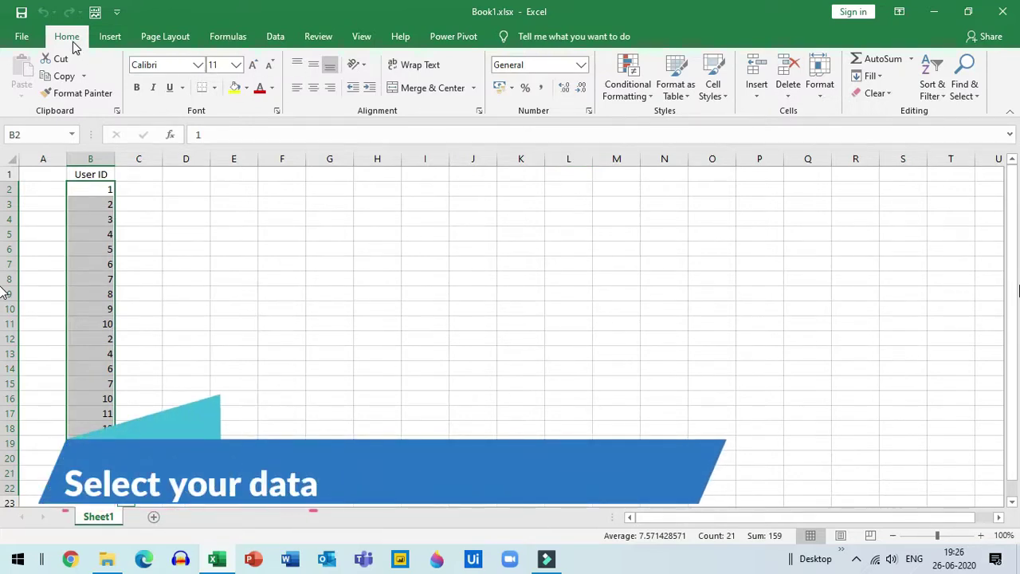
Start a Duplicate Values highlighting rule for the selected User IDs and move its dialog nearer to the data.
click(652, 102)
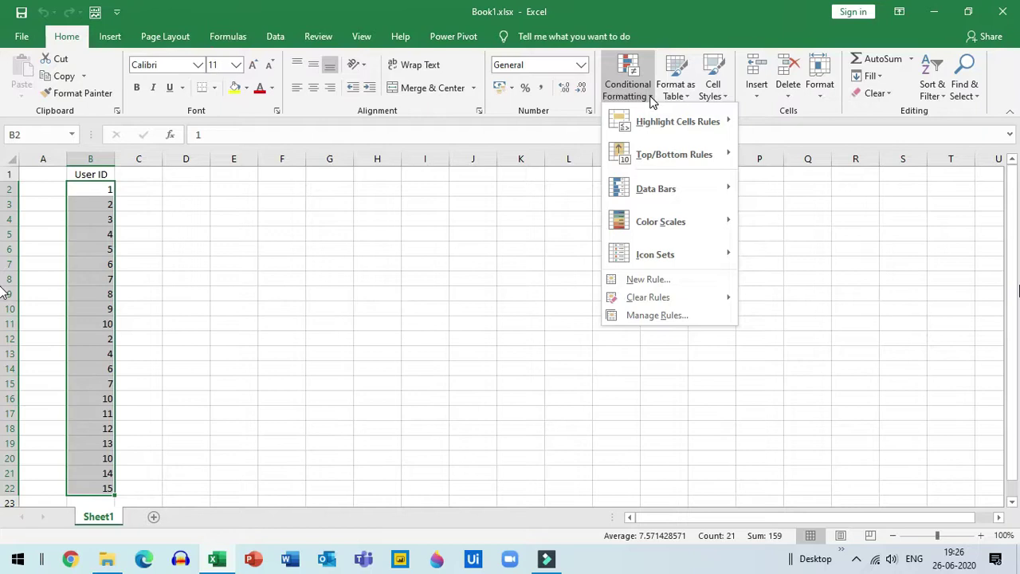
mouse_move(654, 124)
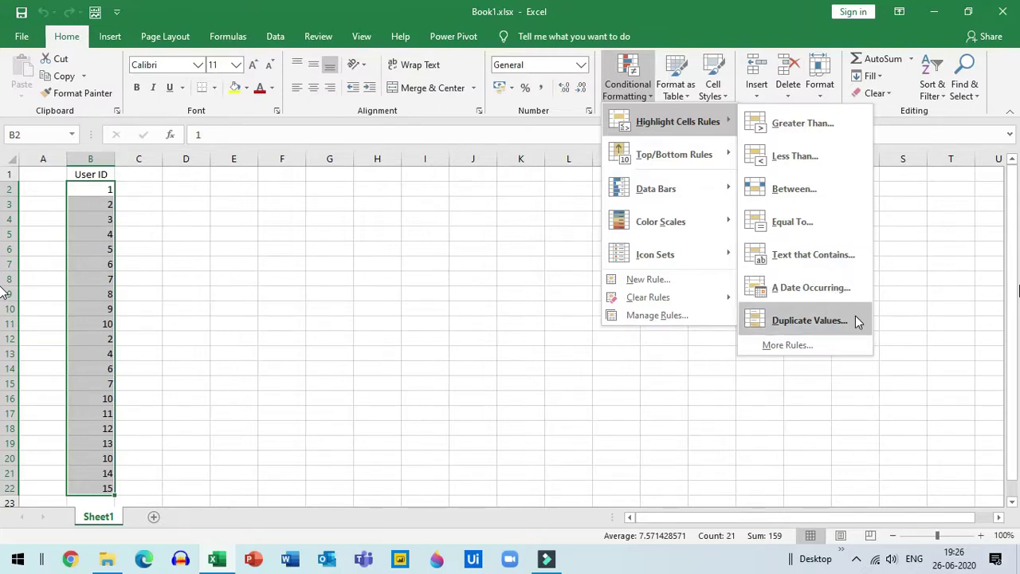
click(809, 320)
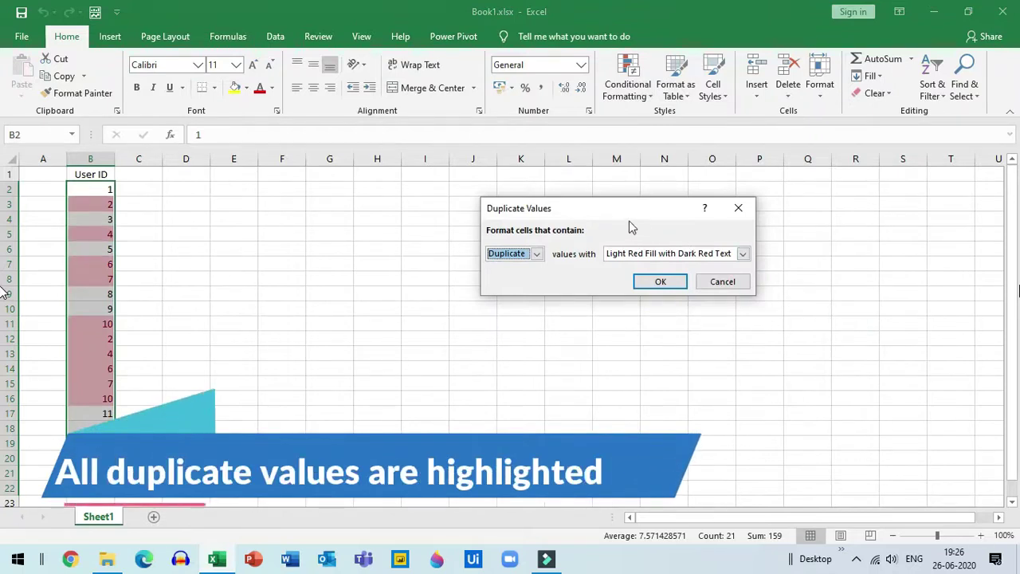
drag(610, 213, 439, 215)
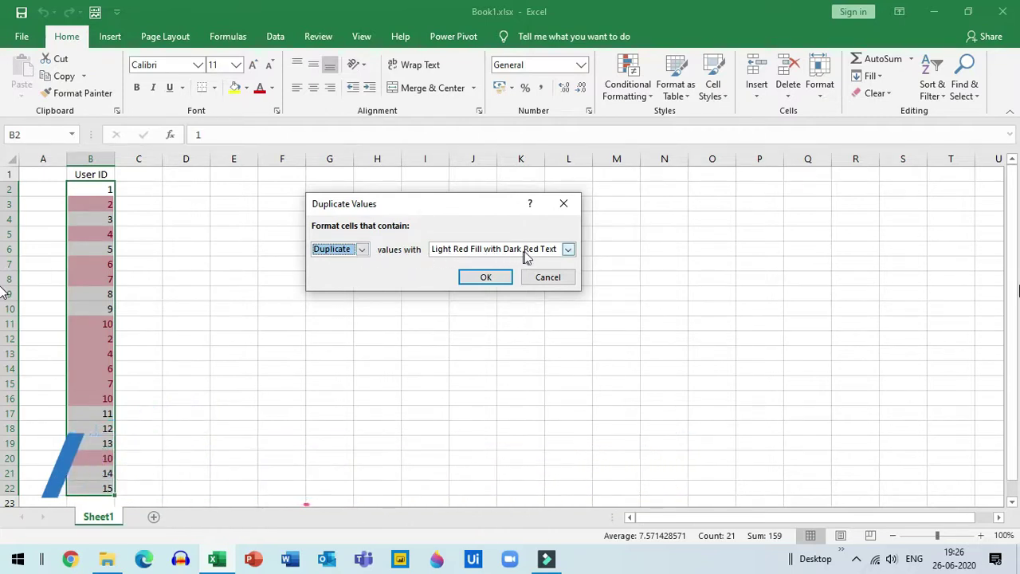
Try Yellow Fill with Dark Yellow Text and Green Fill with Dark Green Text as formats for the duplicates.
click(569, 250)
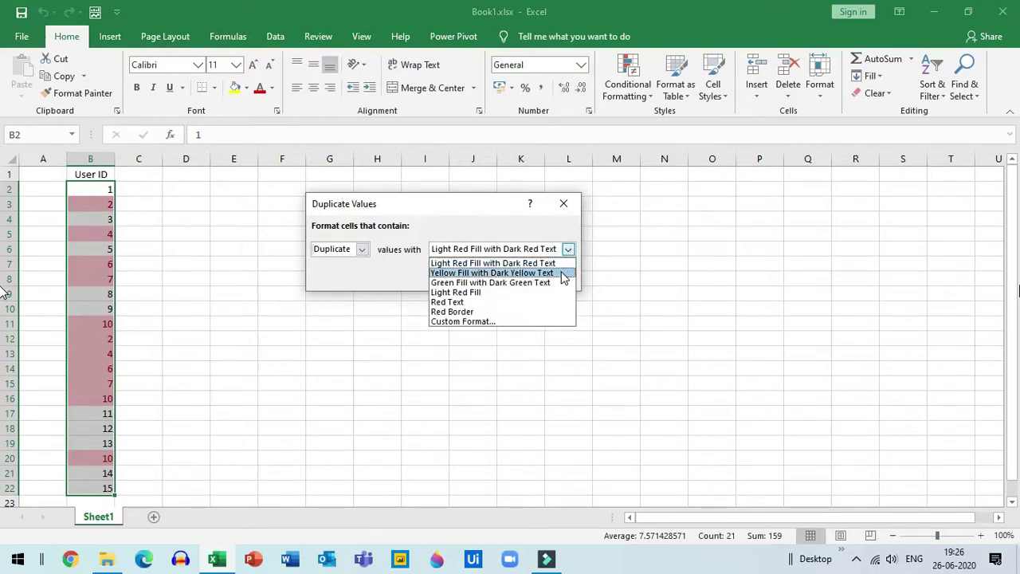
click(563, 273)
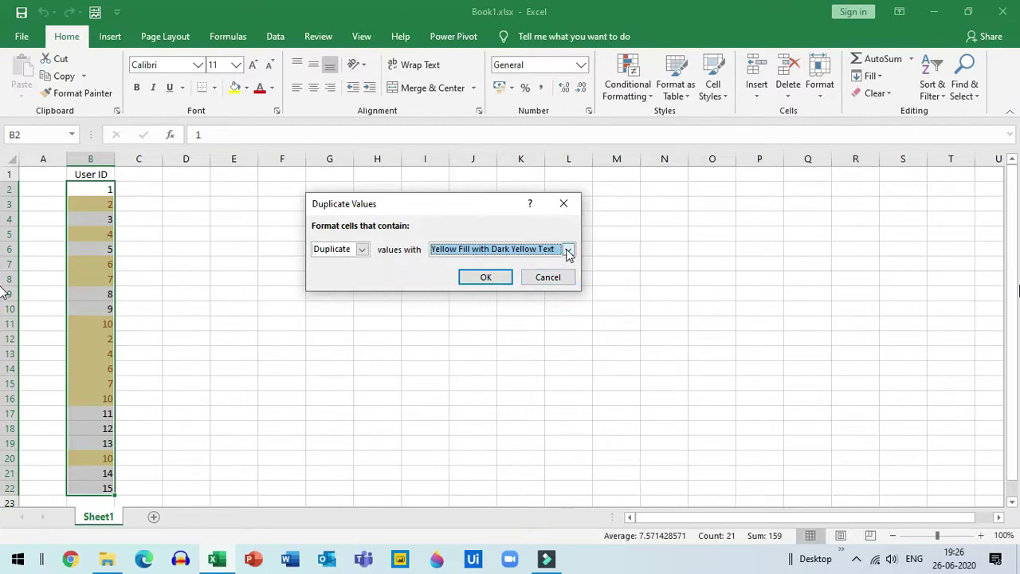
click(568, 251)
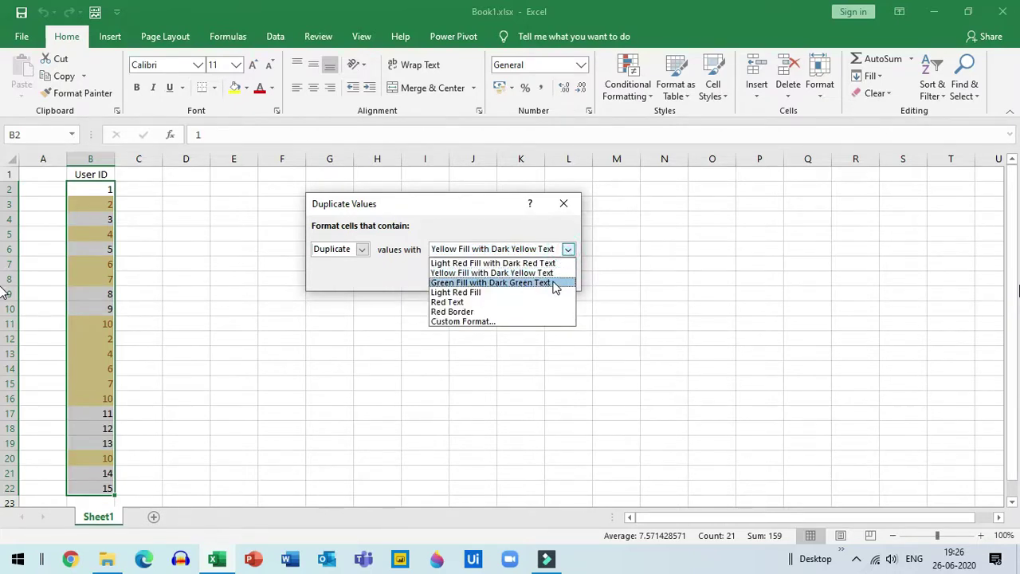
click(555, 283)
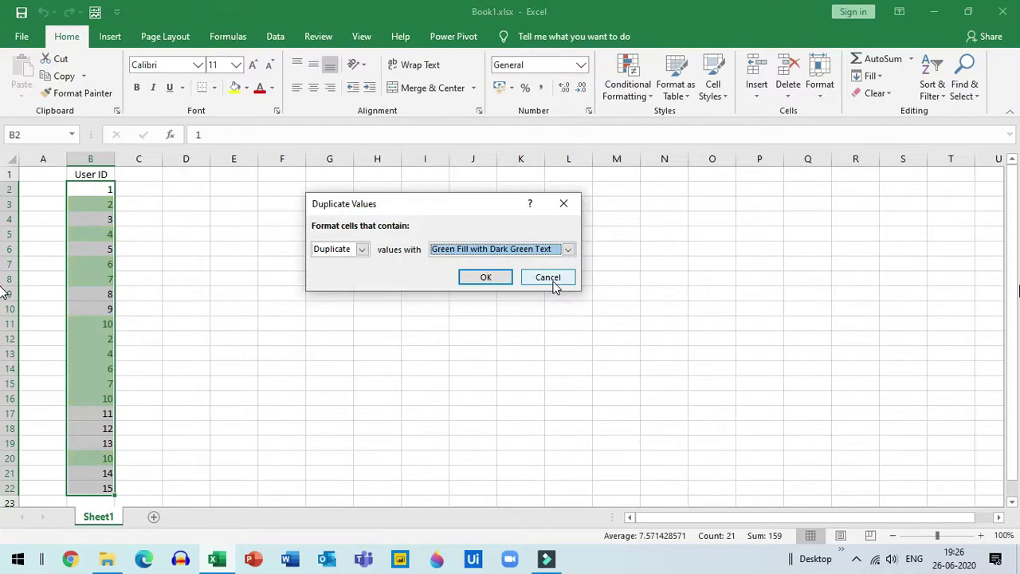
Choose a custom format for the duplicate values and set its font style to Bold.
click(567, 248)
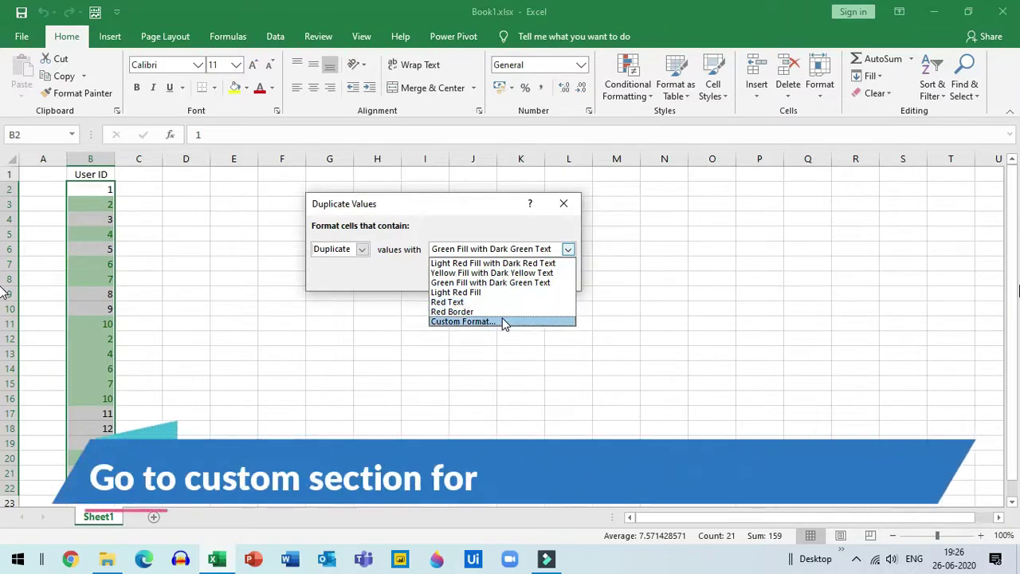
click(526, 321)
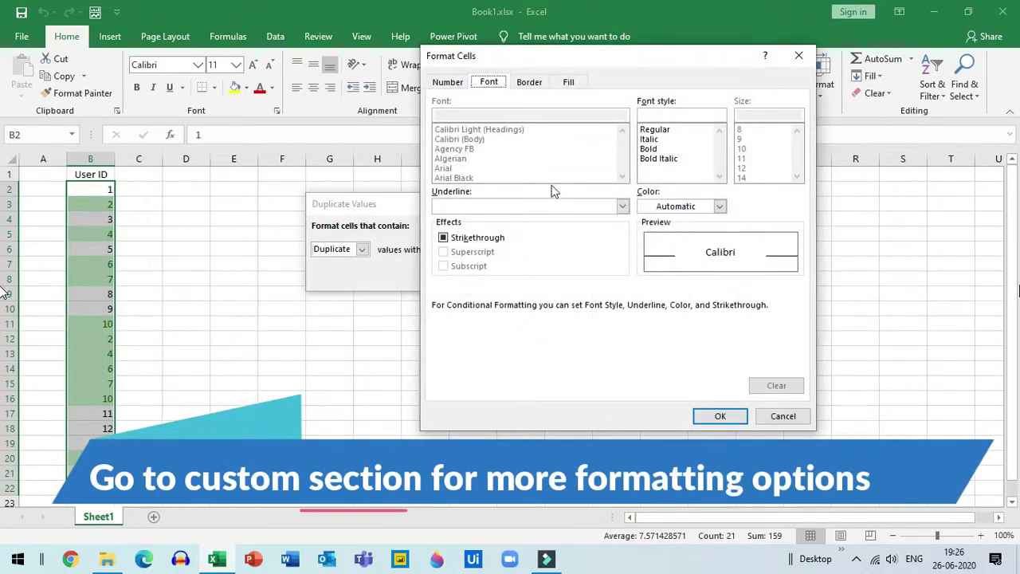
drag(595, 56, 479, 186)
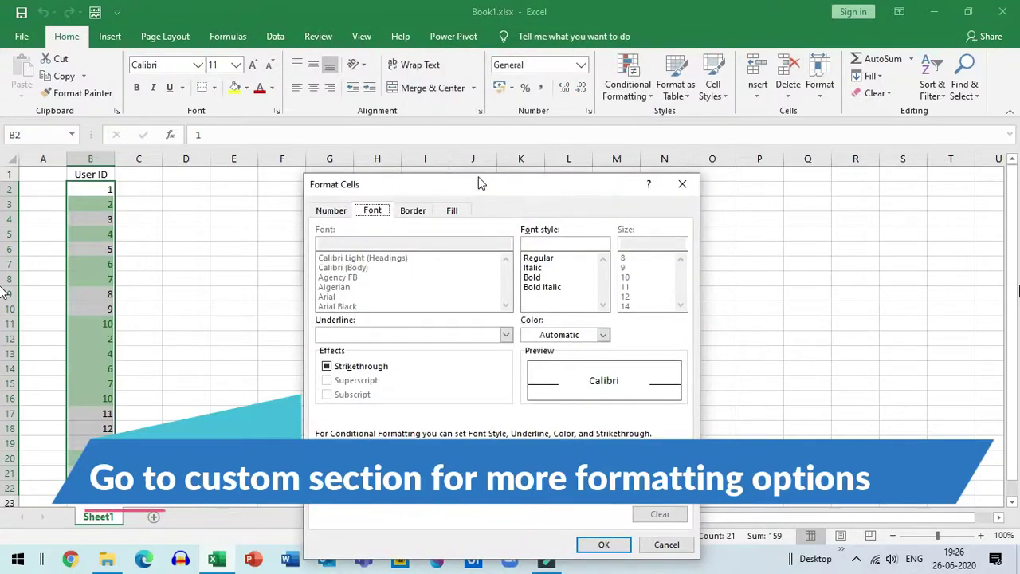
click(336, 212)
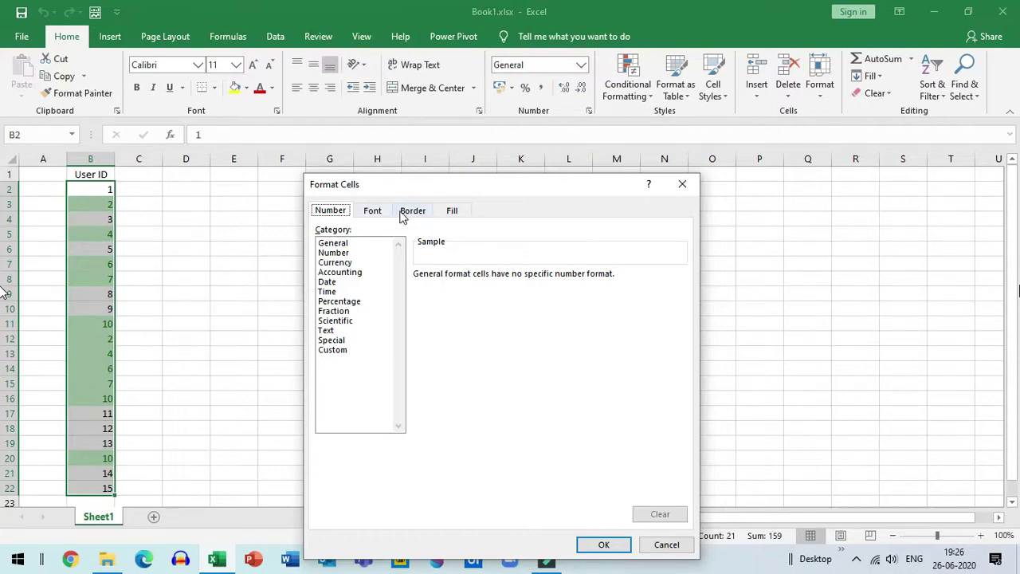
click(374, 211)
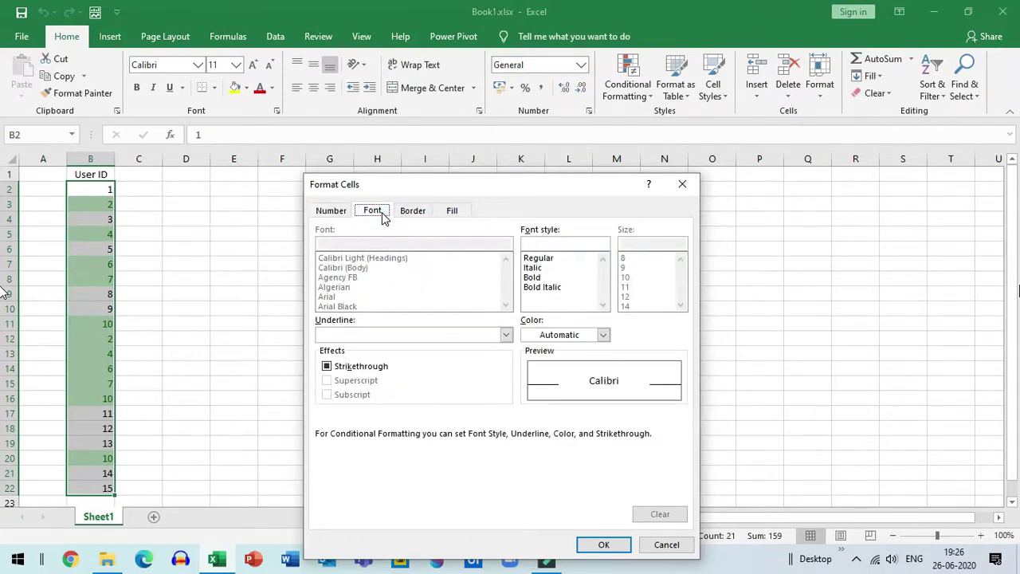
click(542, 279)
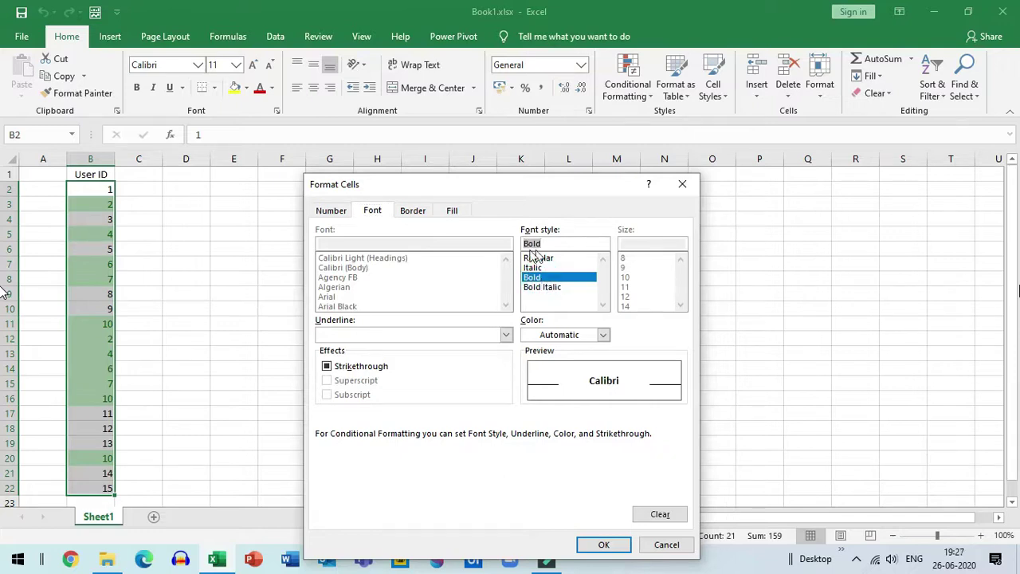
Set the custom format's background fill to light blue (#00B0F0) and accept the format.
click(421, 215)
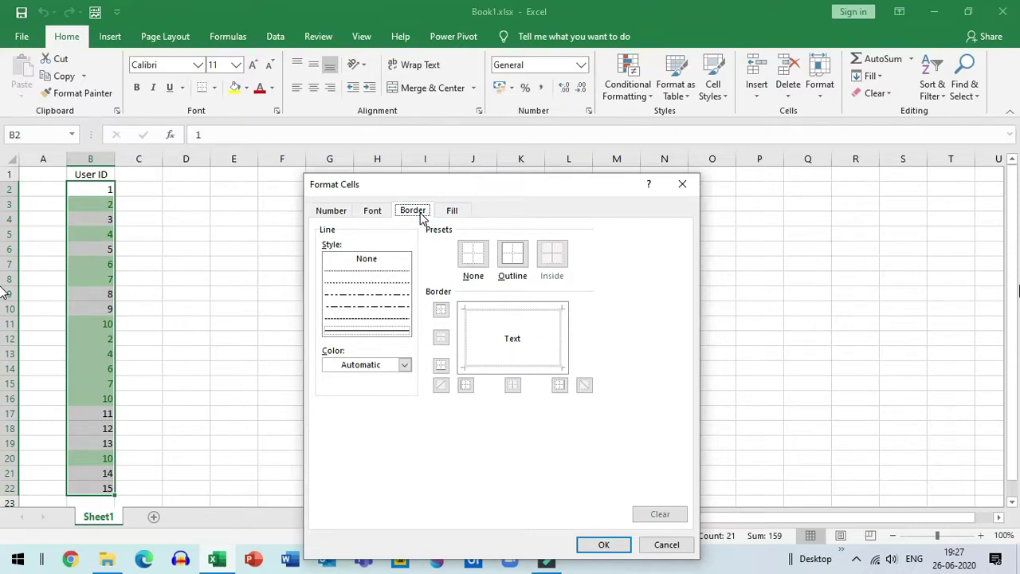
click(452, 211)
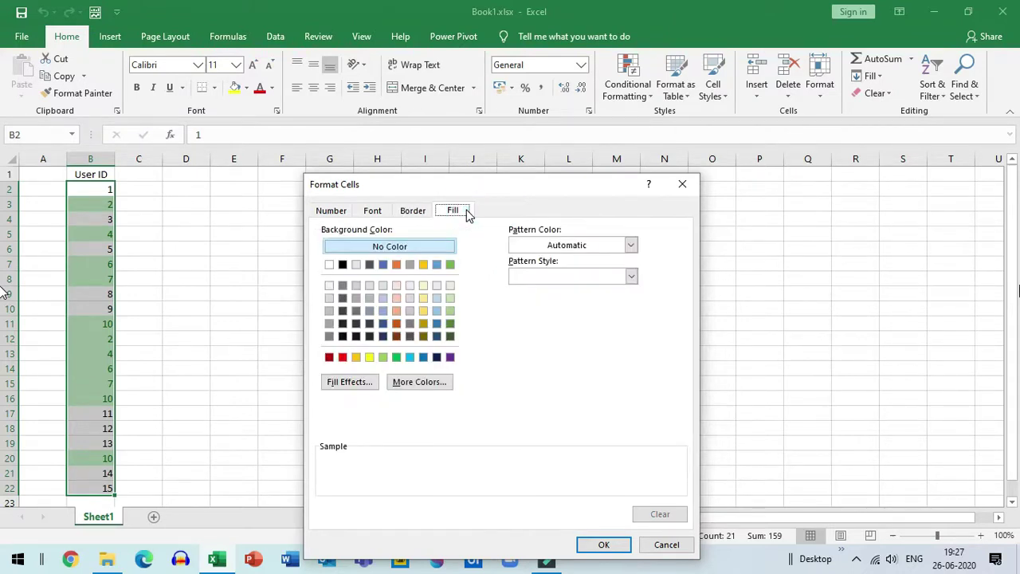
click(409, 358)
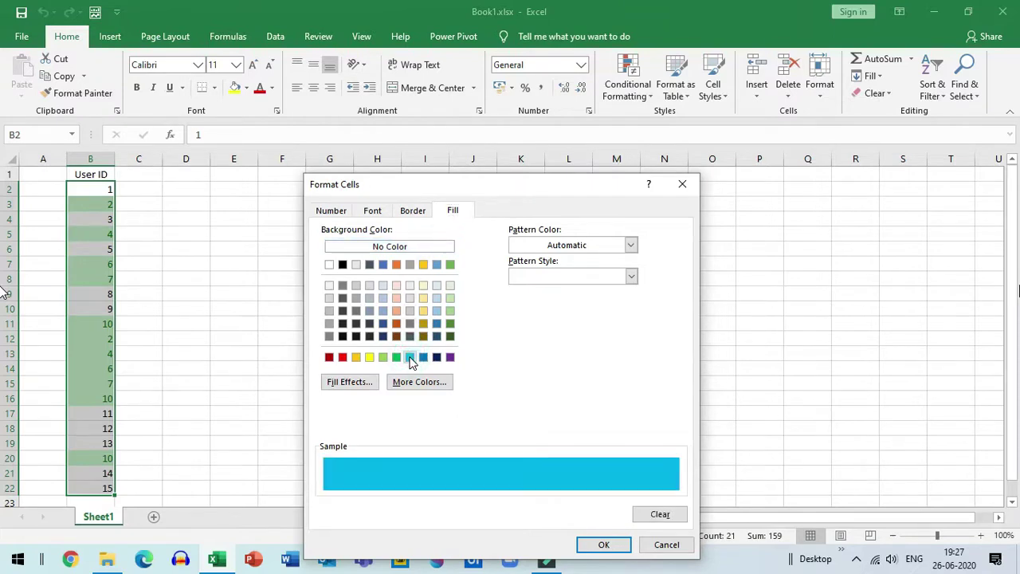
click(418, 381)
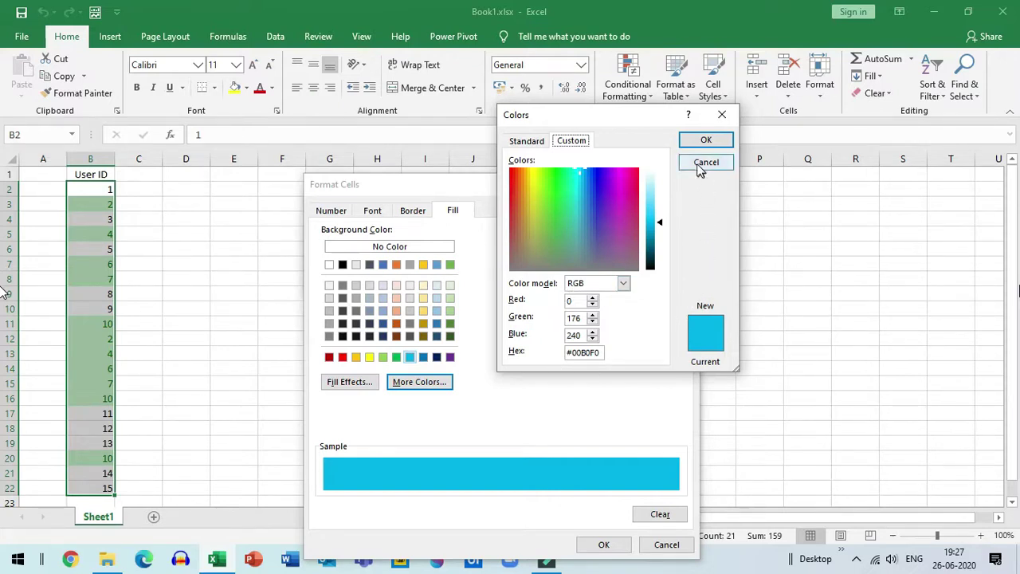
click(526, 141)
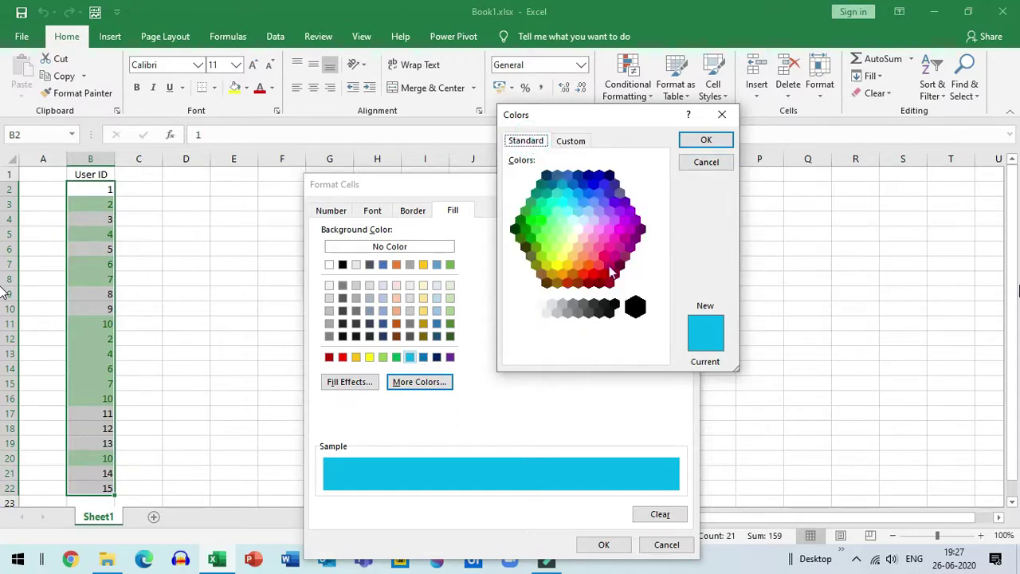
click(580, 144)
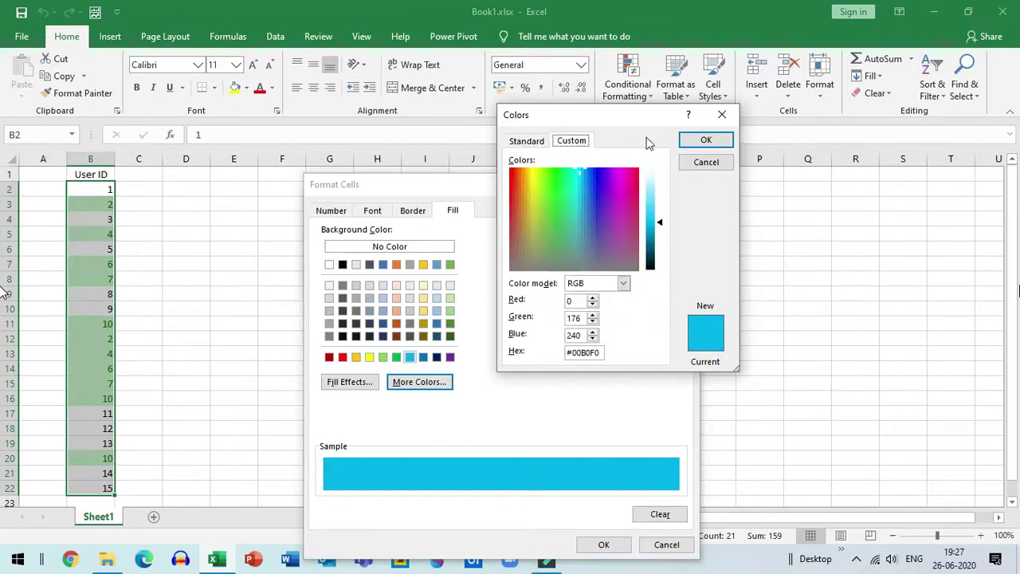
click(706, 141)
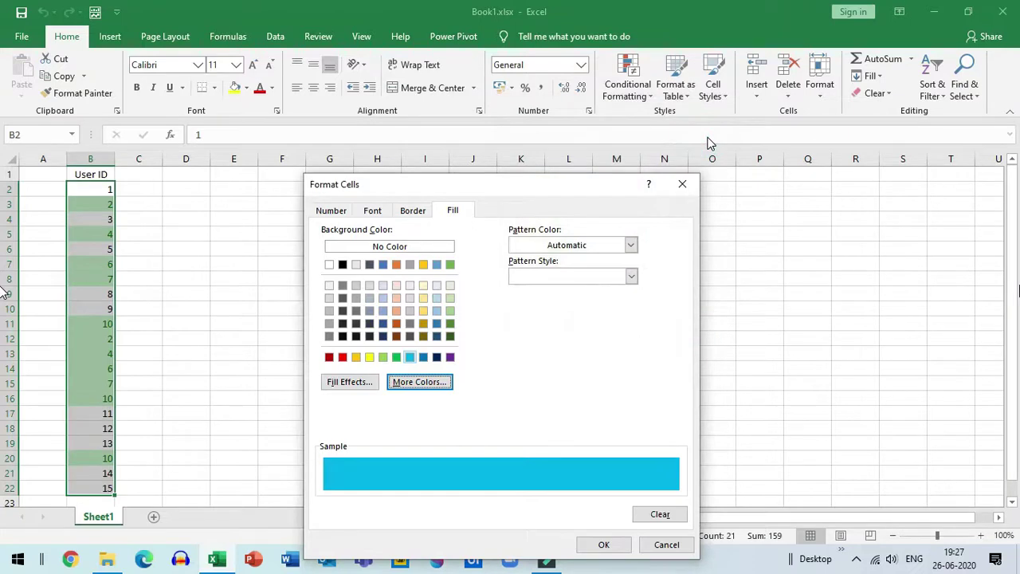
click(607, 545)
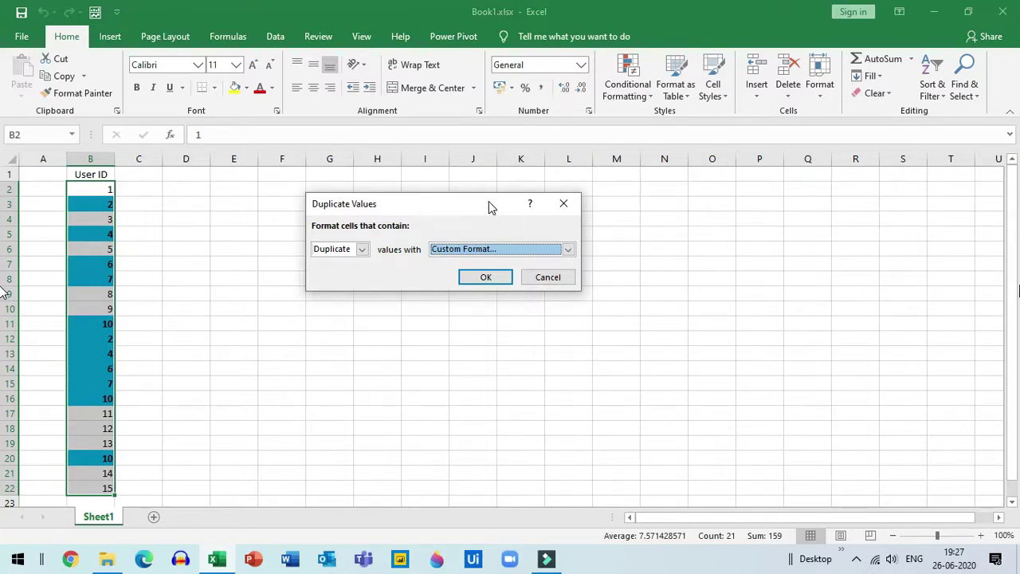
Preview the custom format on unique values and switch the rule back to duplicate values.
click(362, 250)
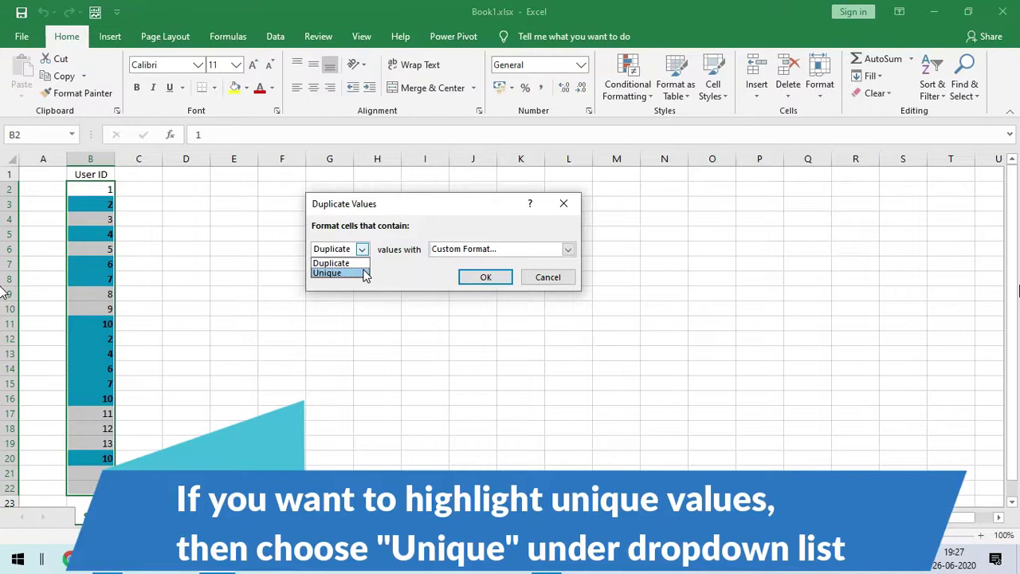
click(365, 273)
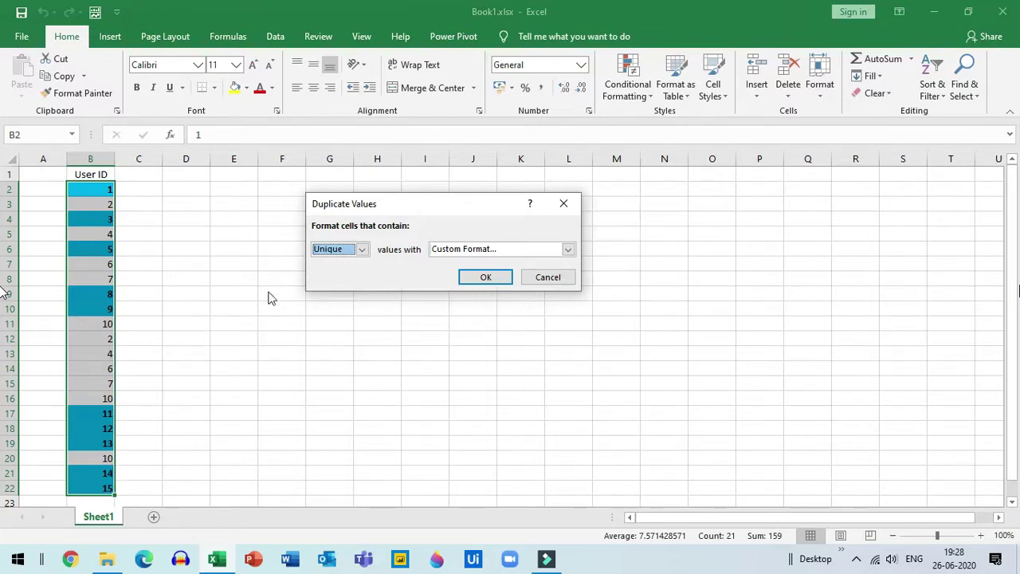
click(362, 250)
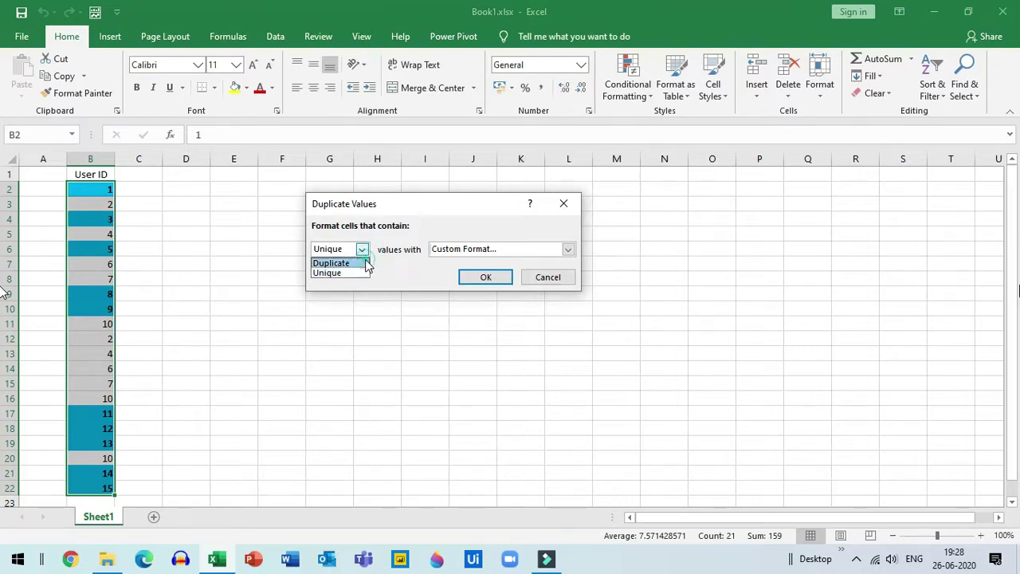
click(366, 264)
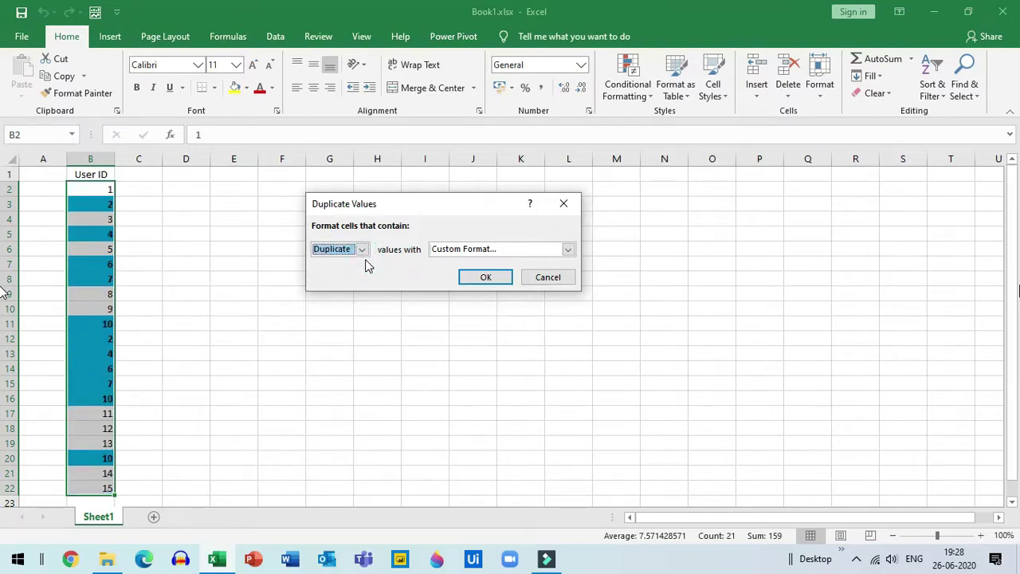
Apply the duplicate-value rule to the User ID column and return to cell B2.
click(485, 277)
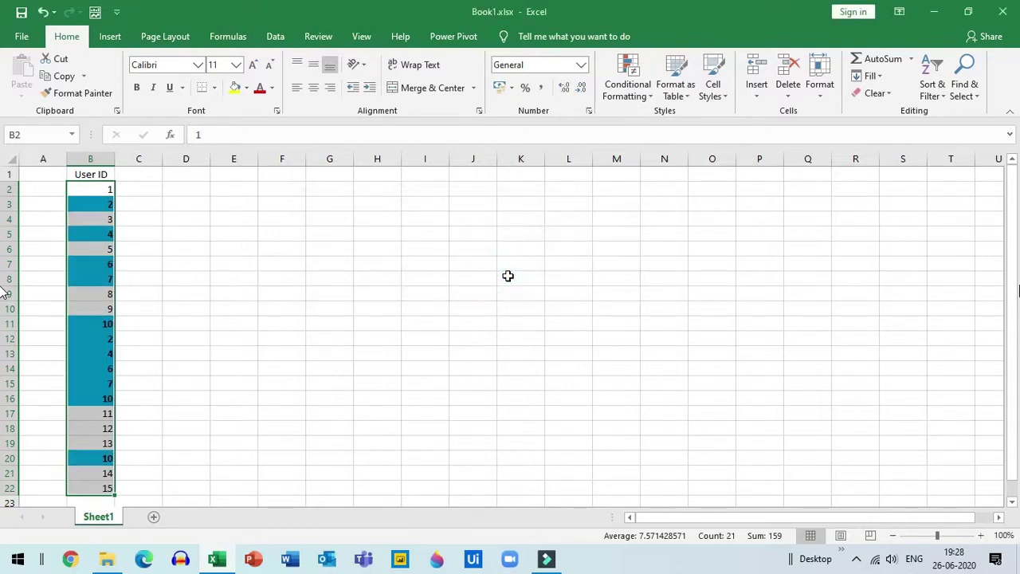
click(235, 193)
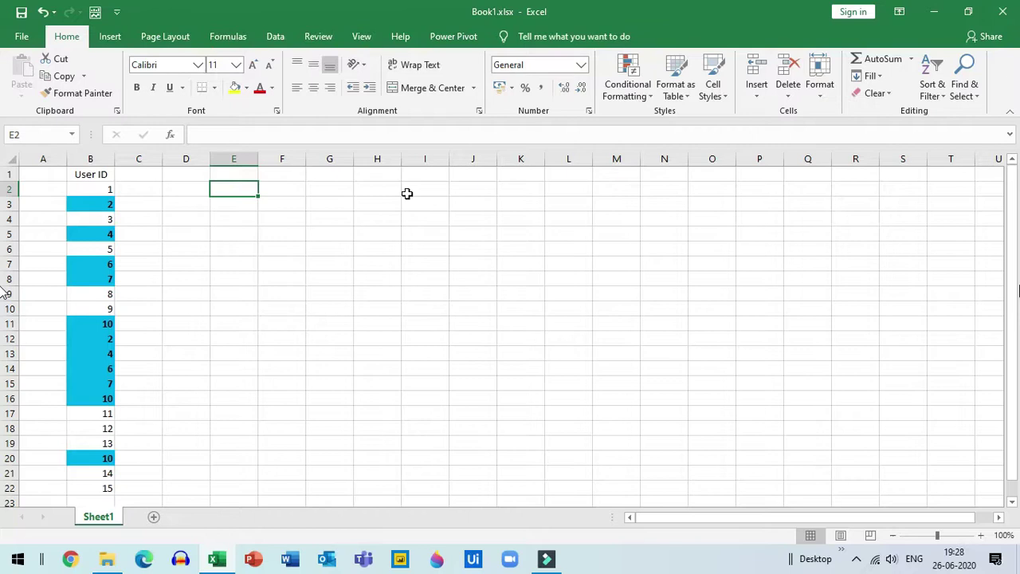
key(Left)
key(Left)
key(Left)
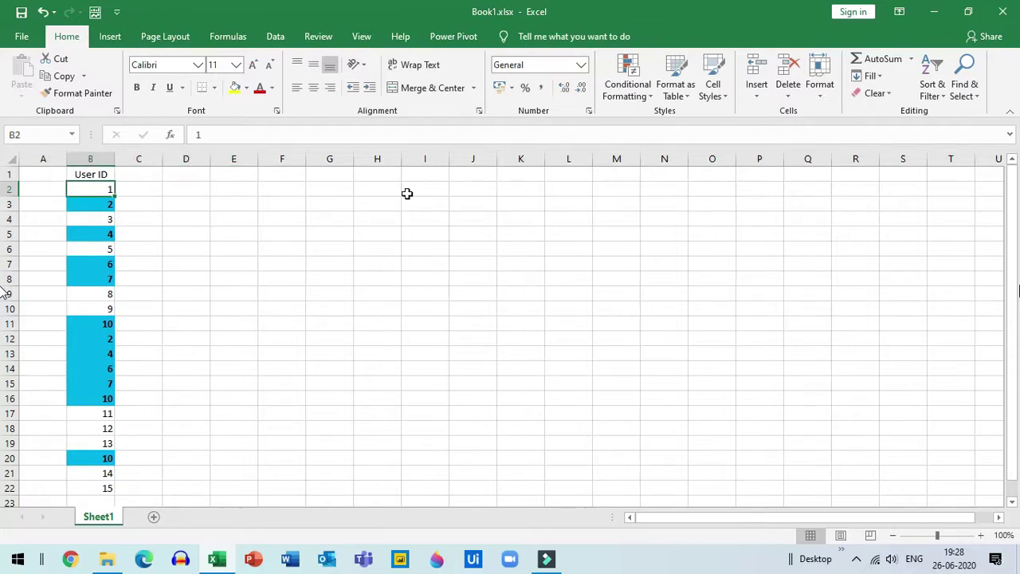
Add a filter to the User ID data starting at header B1 and widen column B to fit the full header.
key(Up)
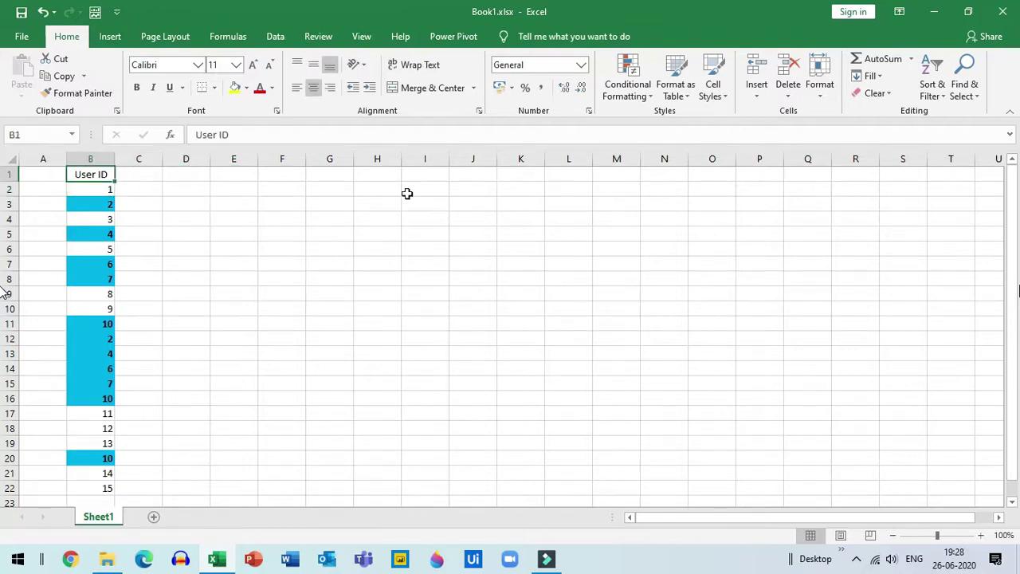
key(ctrl+shift+Down)
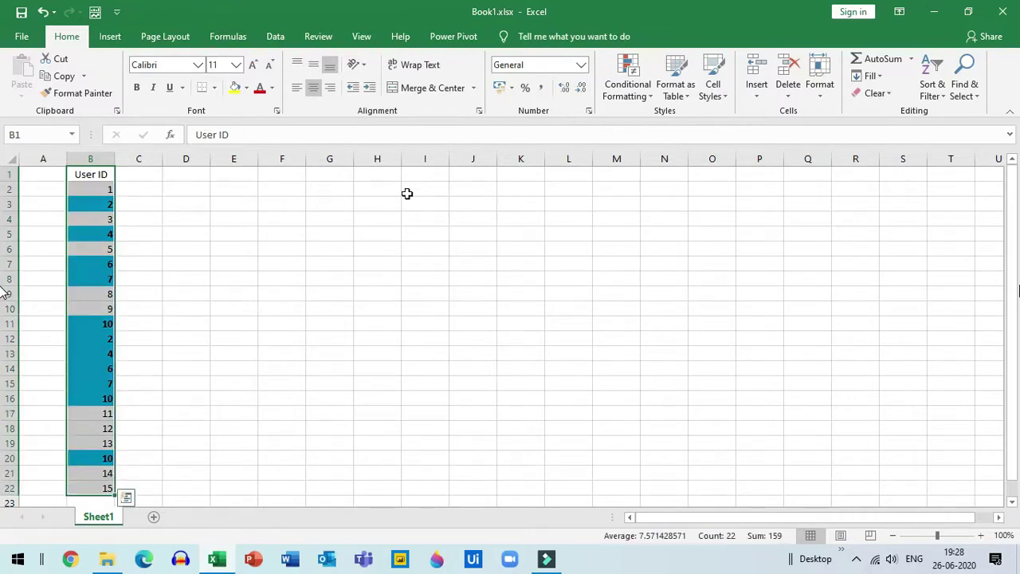
click(277, 41)
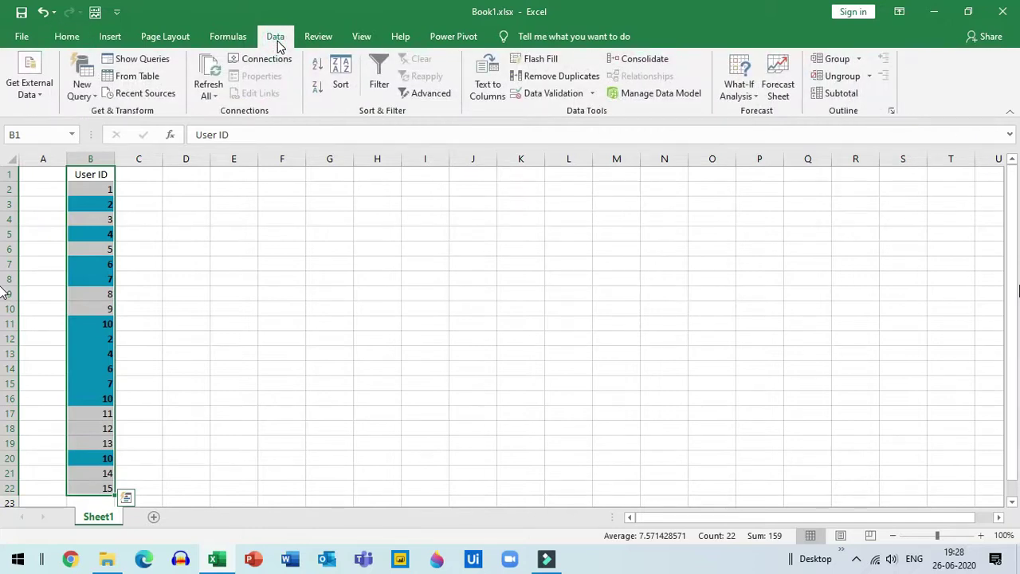
click(376, 92)
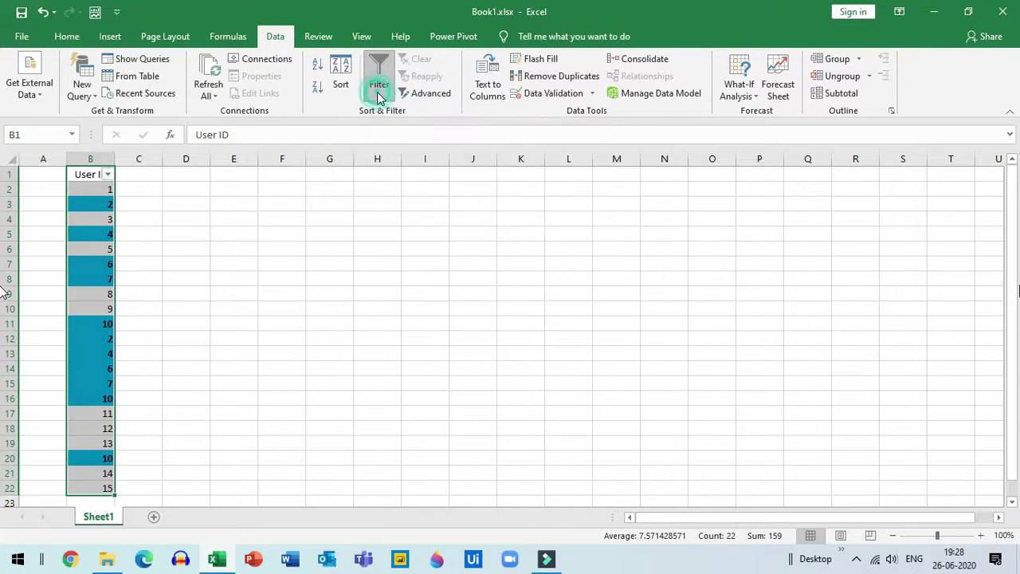
click(183, 192)
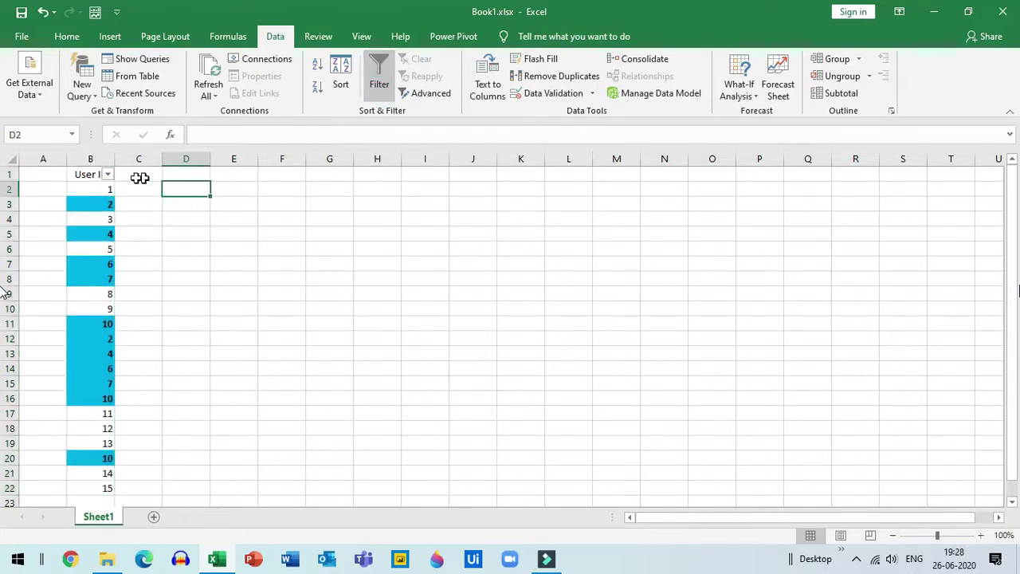
drag(115, 165, 129, 165)
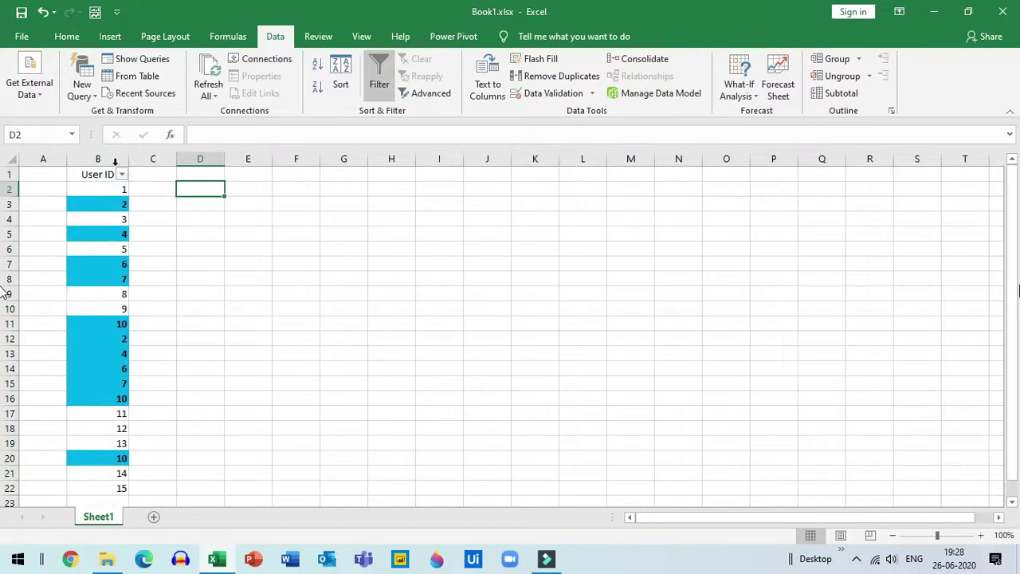
Filter the User ID column by the light blue cell color to show only the duplicate values.
click(122, 175)
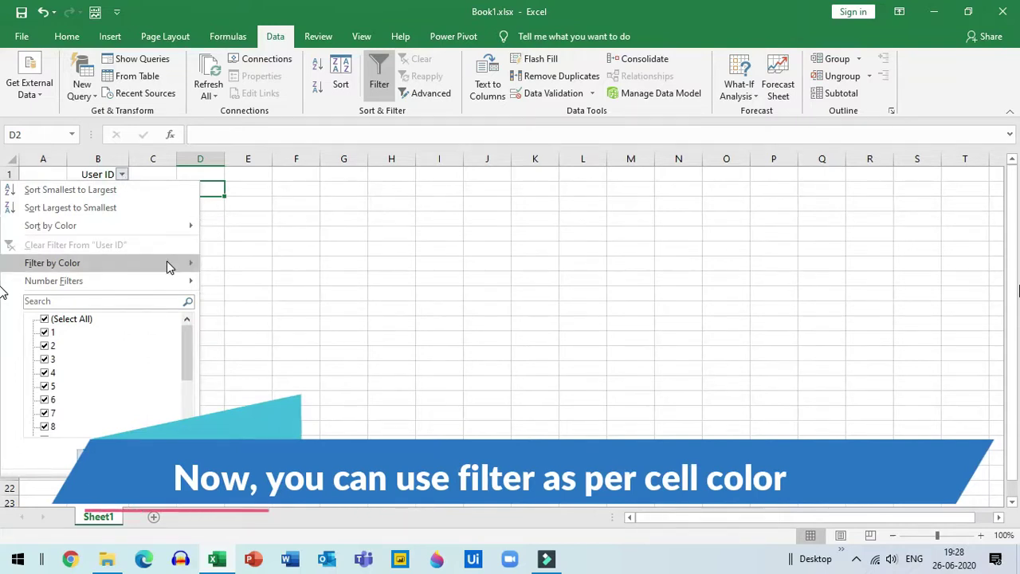
mouse_move(167, 262)
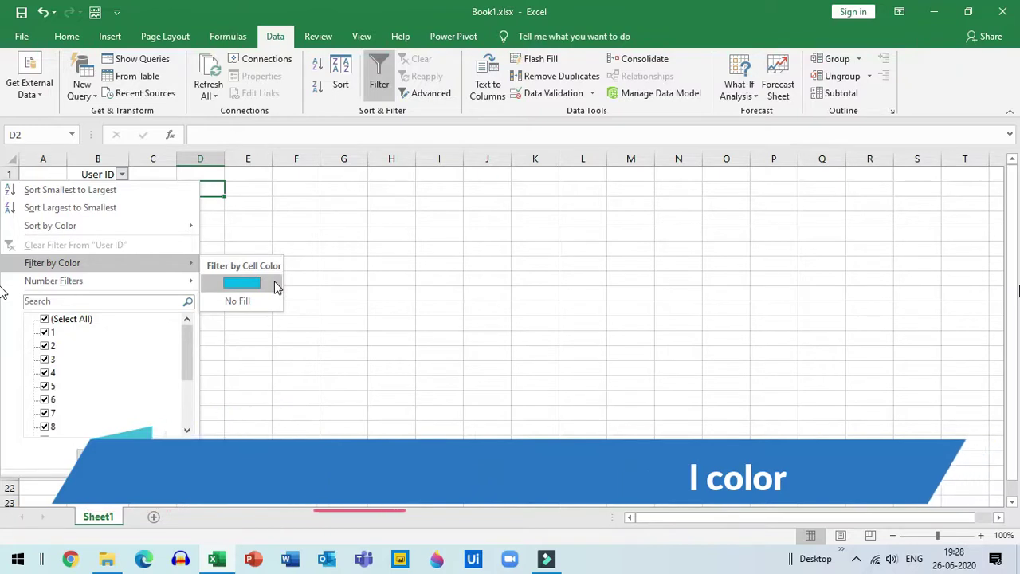
click(242, 283)
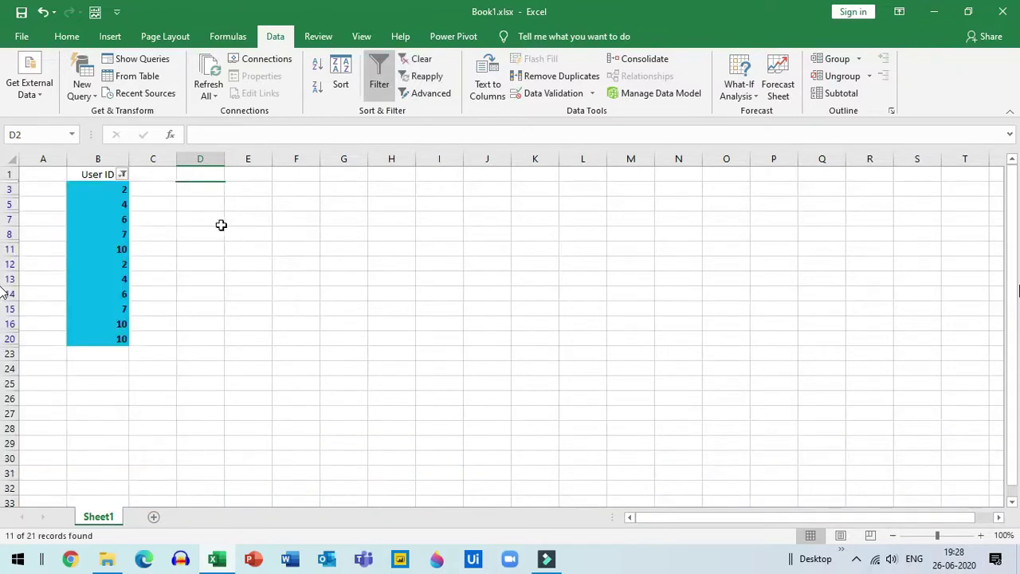
click(197, 189)
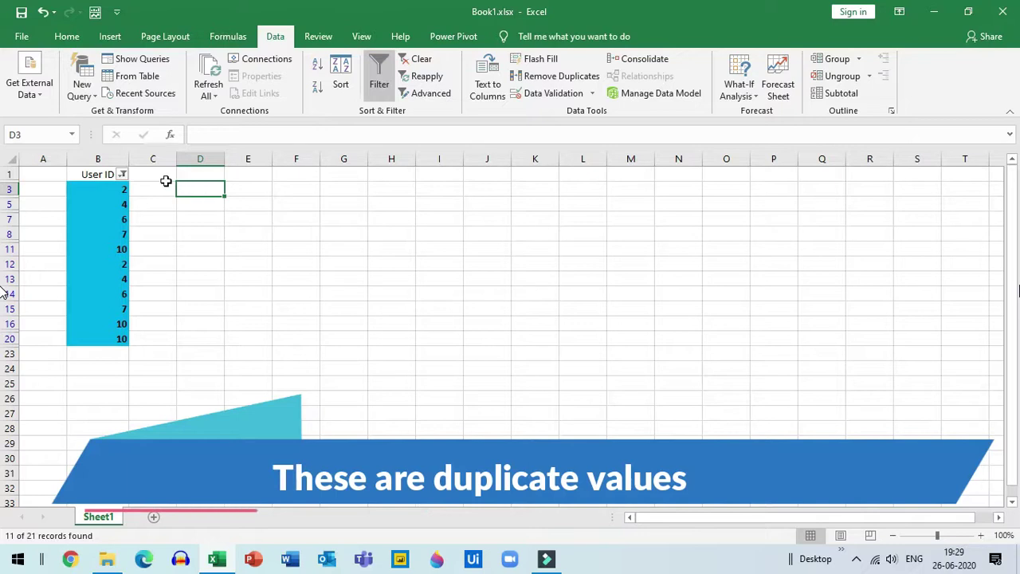
Change the User ID color filter to No Fill to show only the unique values.
click(122, 174)
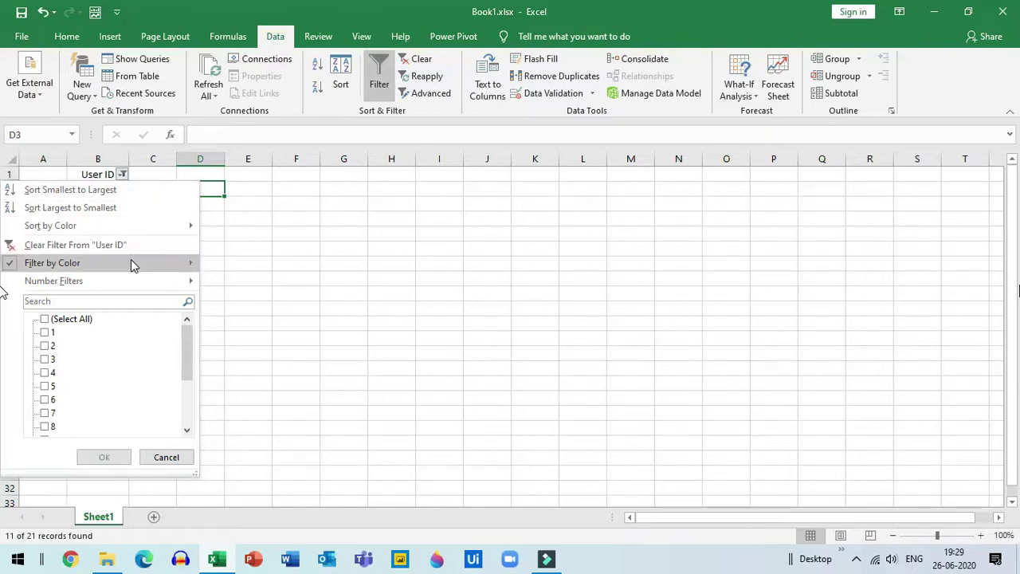
mouse_move(132, 263)
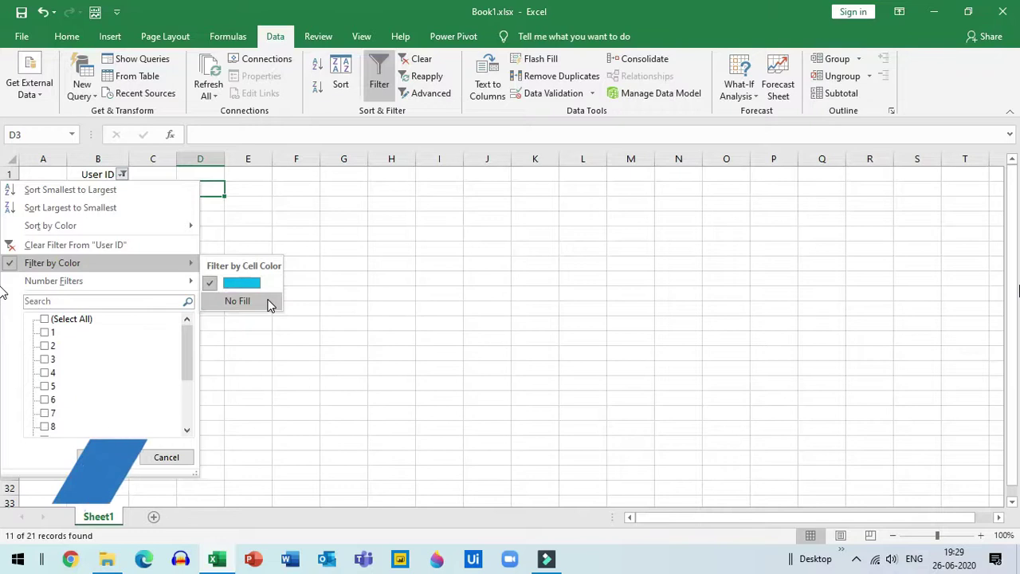
click(268, 302)
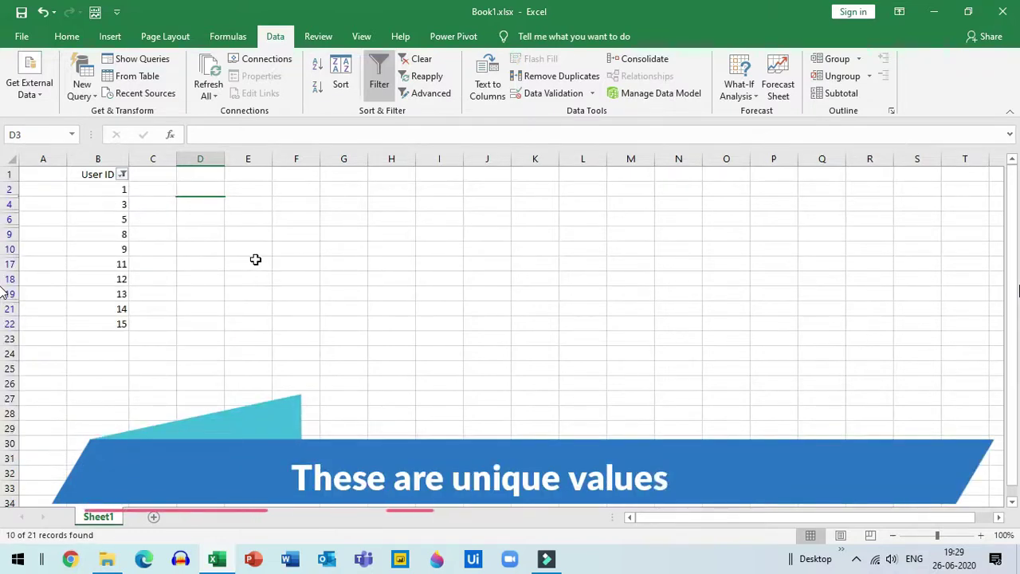
click(202, 205)
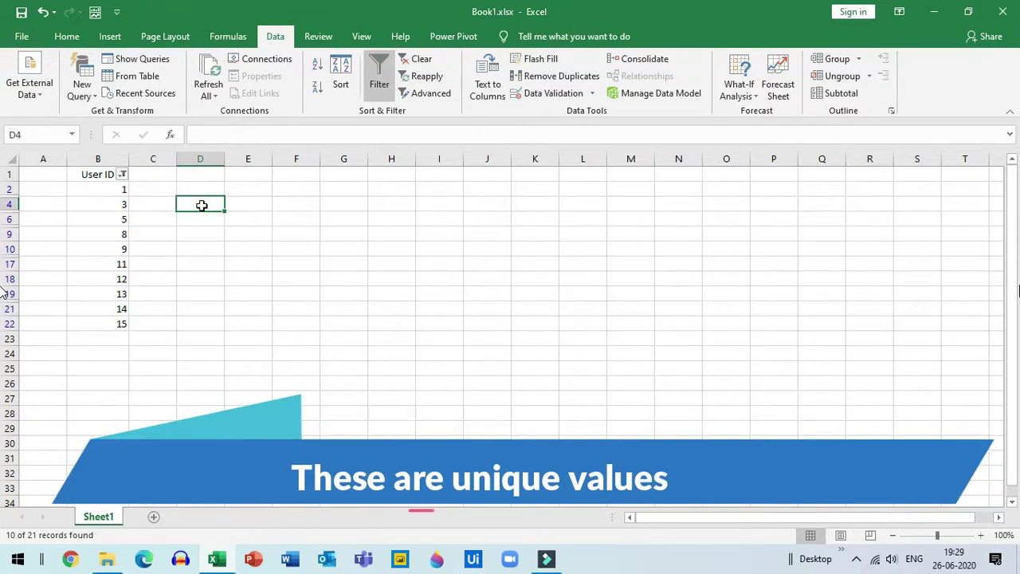
Clear the filter from the User ID column and select cell E2.
click(123, 175)
mouse_move(128, 264)
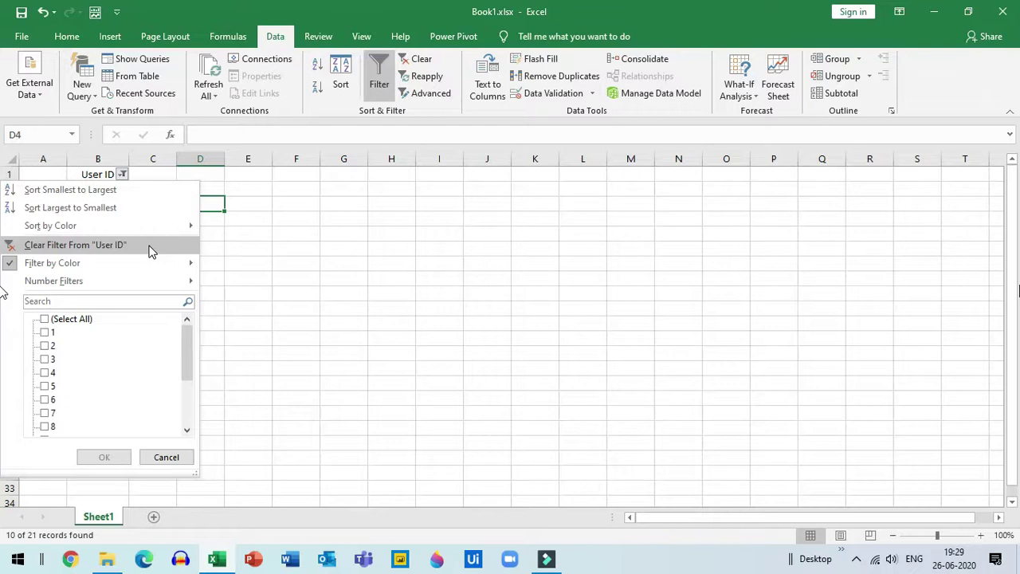
click(148, 244)
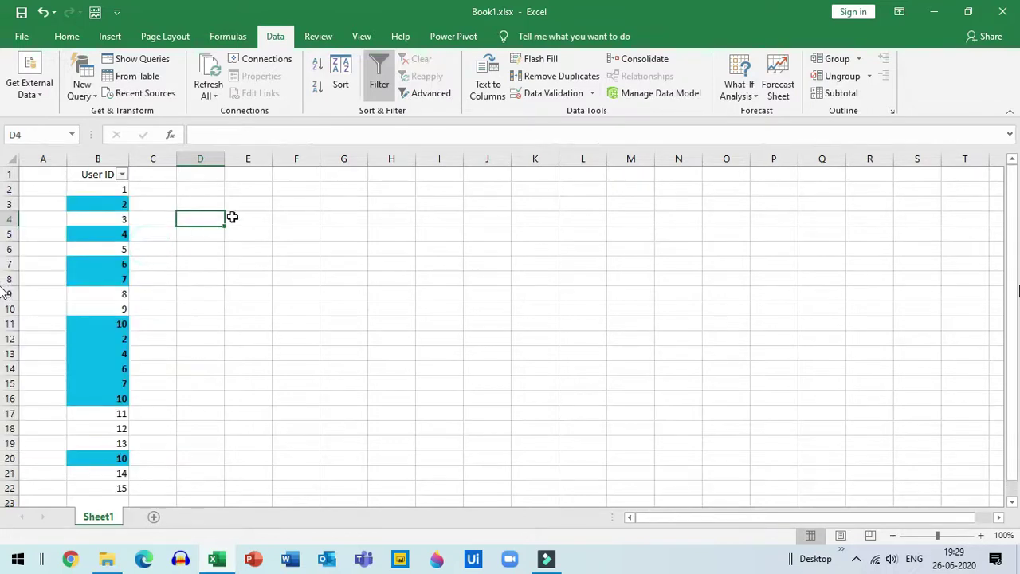
click(246, 189)
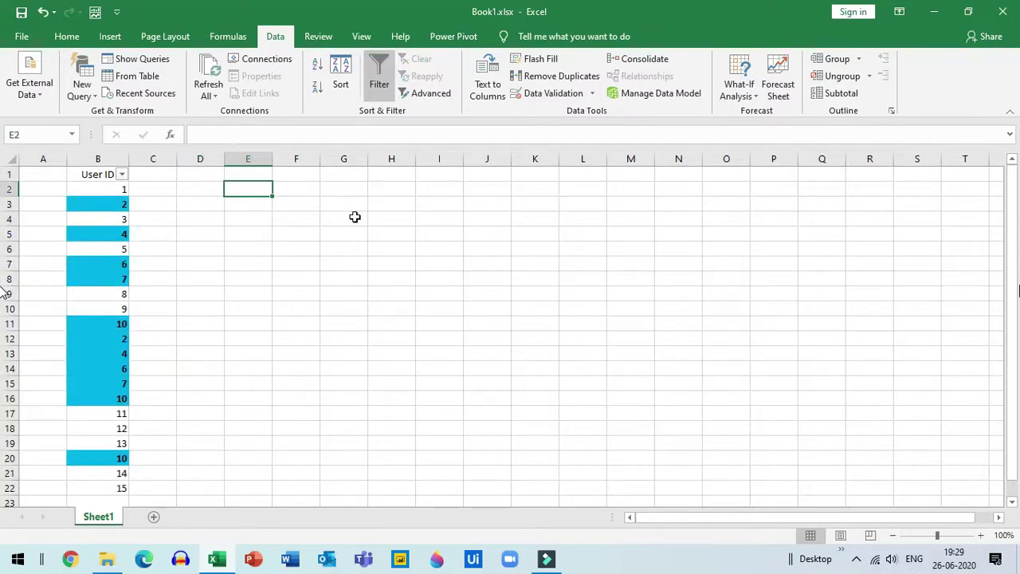